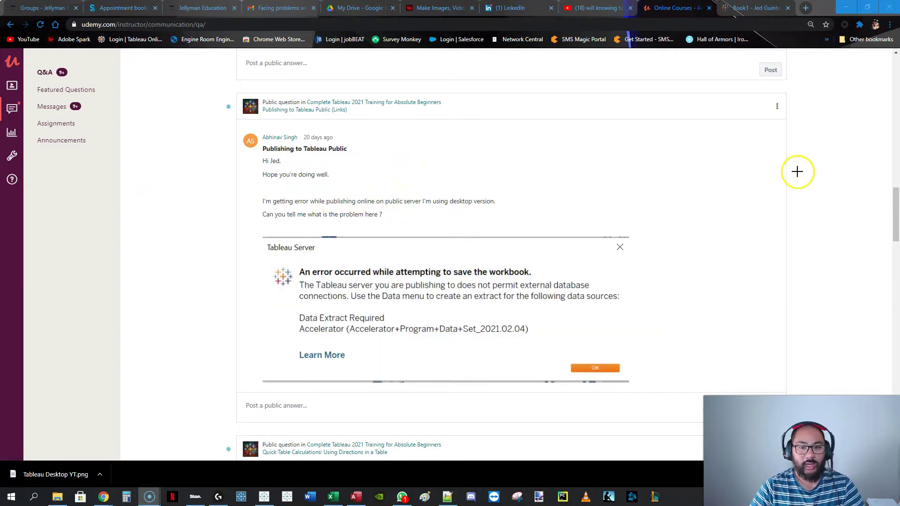
- Open a new blank Paint drawing and enlarge the canvas to 1669 × 825 px
{"action": "left_click", "coordinate": [425, 498]}
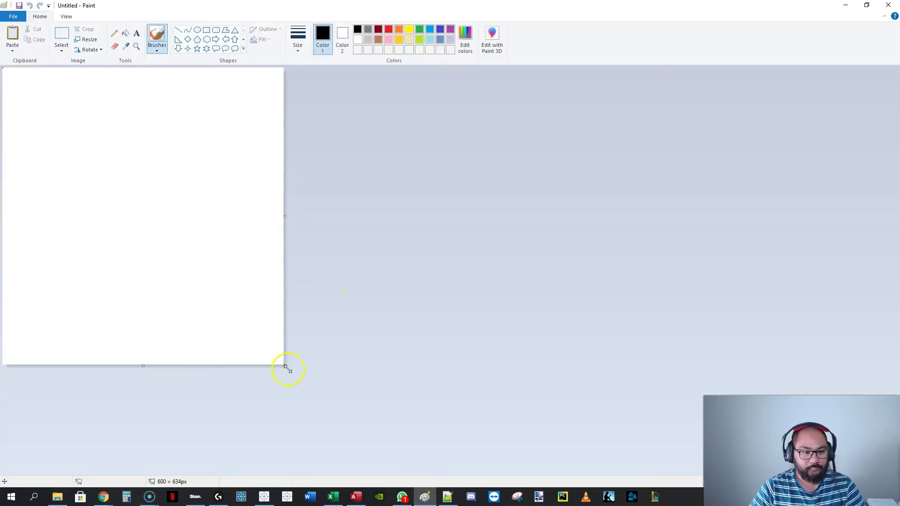
{"action": "left_click_drag", "start_coordinate": [285, 367], "coordinate": [786, 456]}
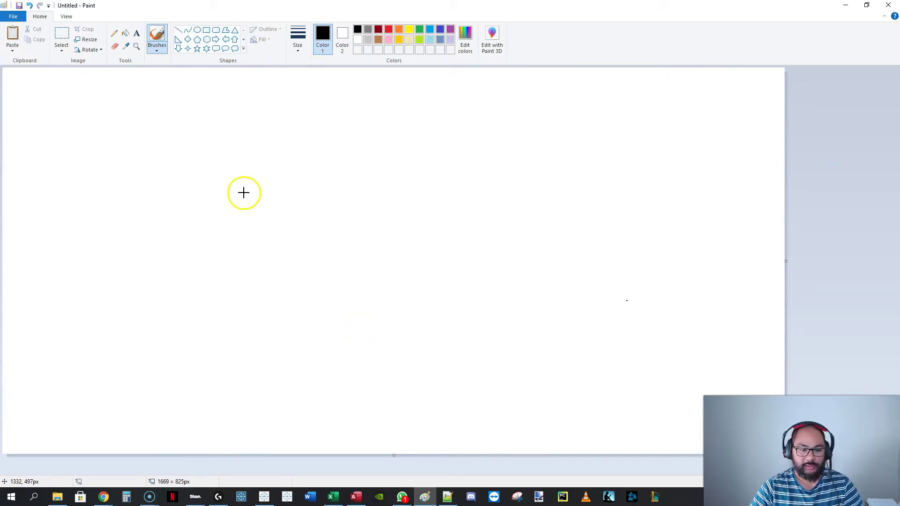
{"action": "mouse_move", "coordinate": [558, 295]}
{"action": "left_mouse_down"}
{"action": "mouse_move", "coordinate": [534, 288]}
{"action": "mouse_move", "coordinate": [486, 316]}
{"action": "left_mouse_up"}
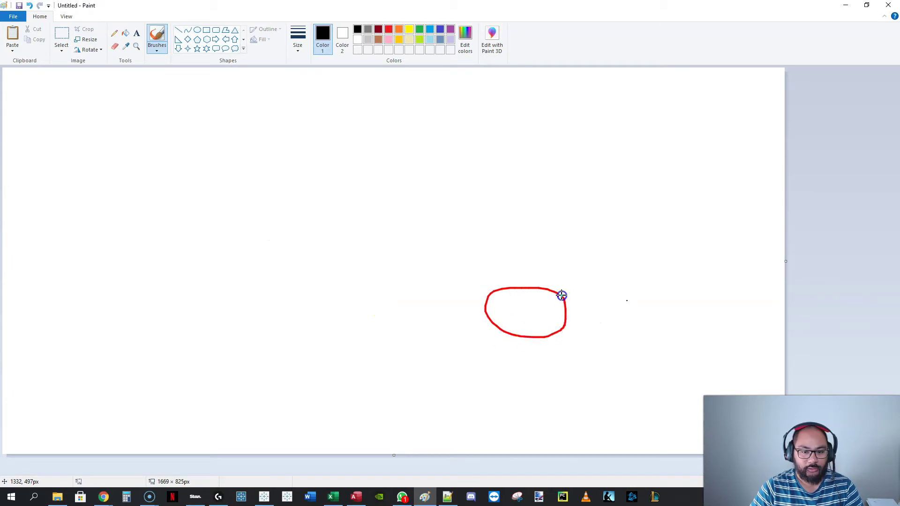
{"action": "key", "text": "ctrl+z"}
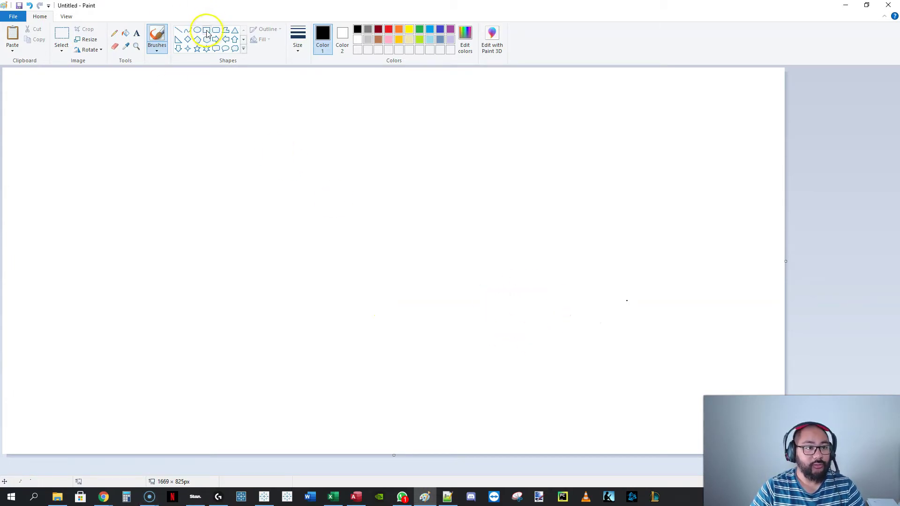
- Add 'Tableau Desktop' and 'Tableau Public (FREE)' text labels, arranged side by side
{"action": "left_click", "coordinate": [136, 33]}
{"action": "left_click", "coordinate": [234, 256]}
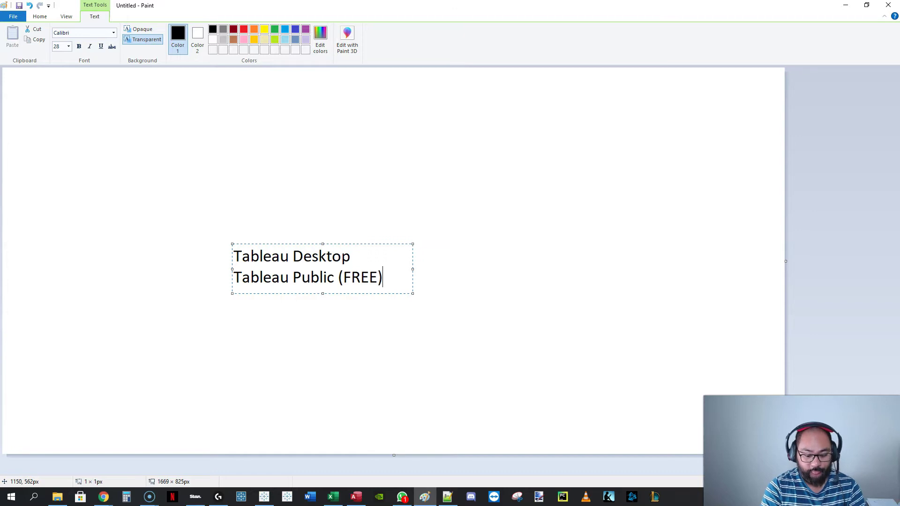
{"action": "left_click", "coordinate": [249, 135]}
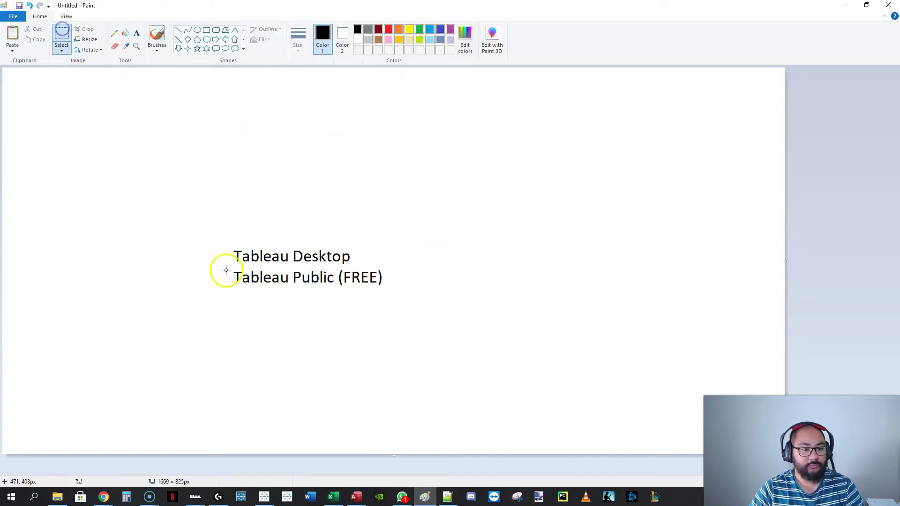
{"action": "left_click_drag", "start_coordinate": [215, 215], "coordinate": [610, 324]}
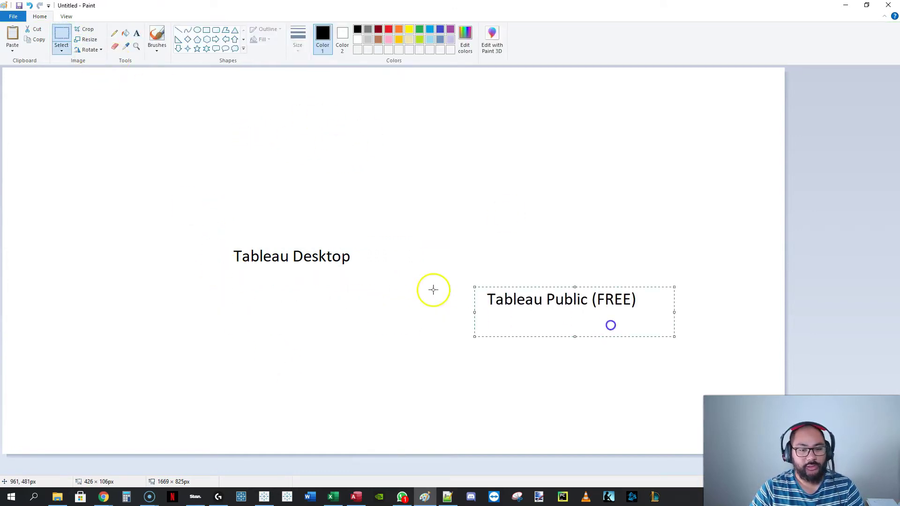
{"action": "left_click", "coordinate": [431, 290]}
{"action": "left_click_drag", "start_coordinate": [181, 213], "coordinate": [397, 308]}
{"action": "left_click_drag", "start_coordinate": [359, 258], "coordinate": [316, 299]}
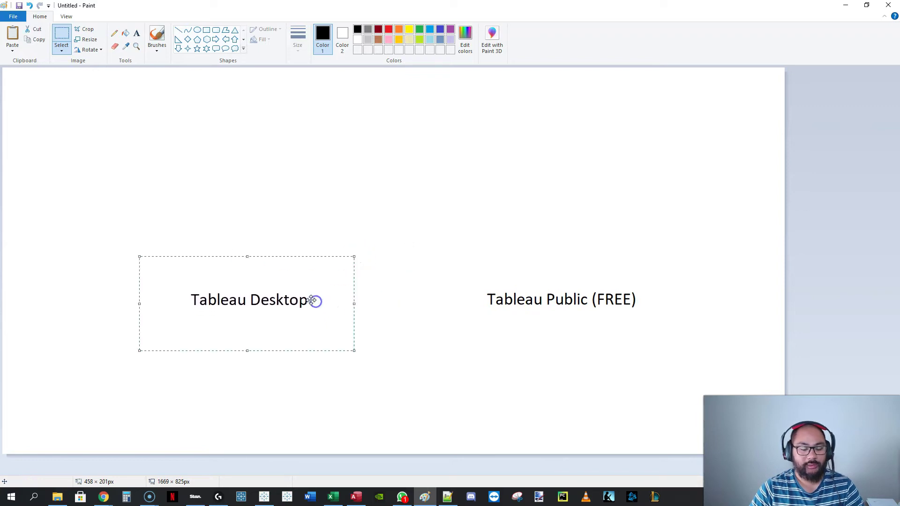
{"action": "left_click", "coordinate": [497, 385]}
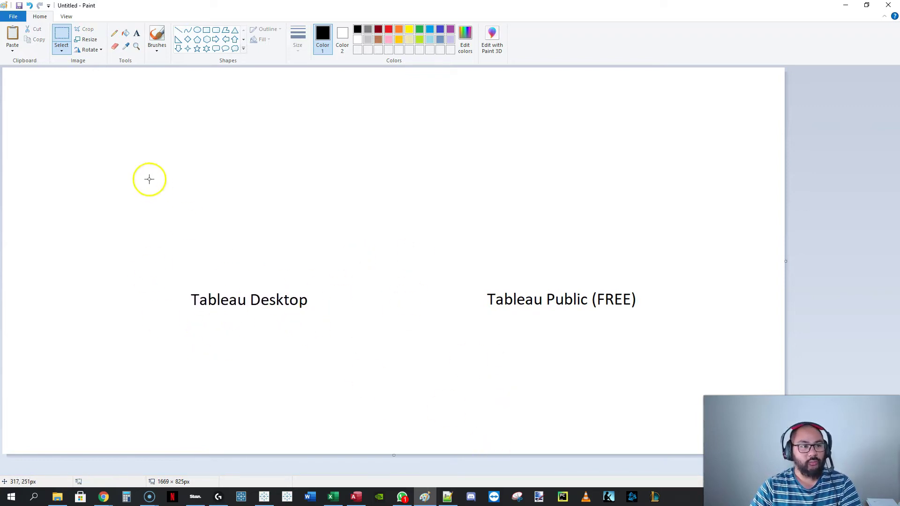
- Add the price text '$1000' beneath Tableau Desktop
{"action": "left_click", "coordinate": [136, 33]}
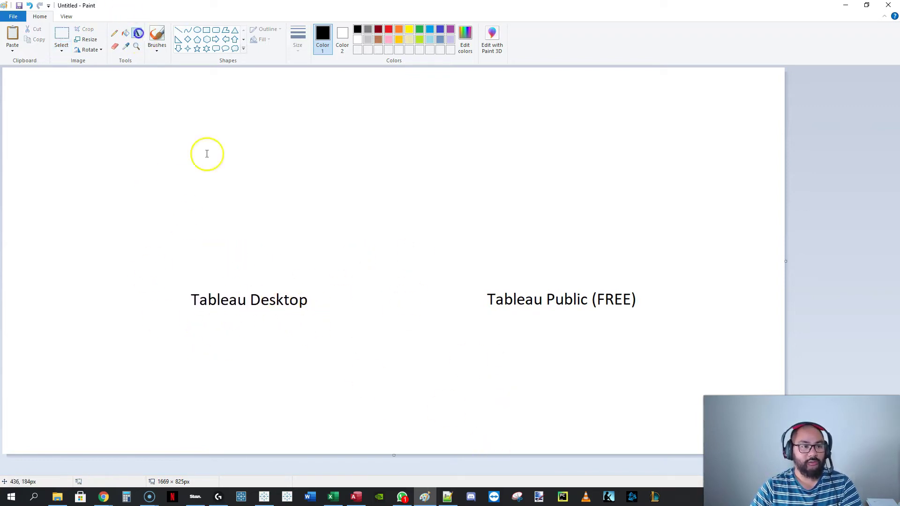
{"action": "left_click", "coordinate": [214, 319]}
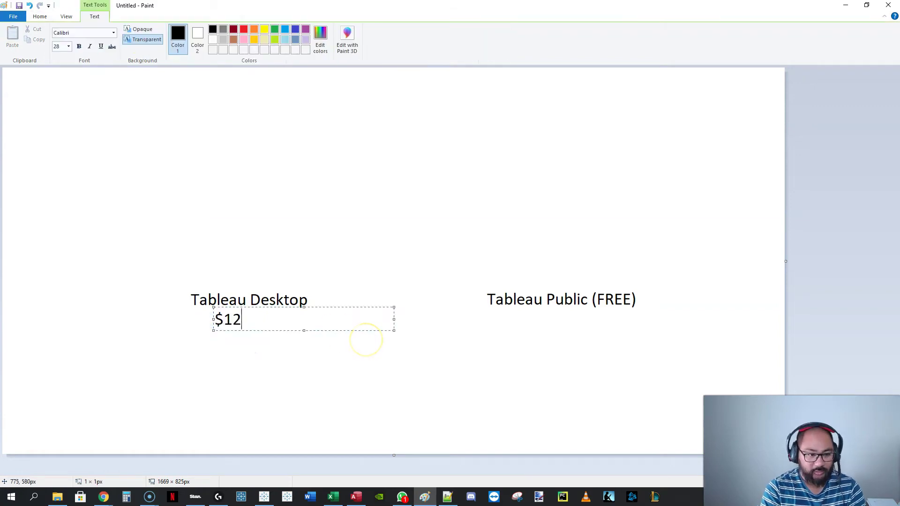
{"action": "left_click", "coordinate": [497, 240]}
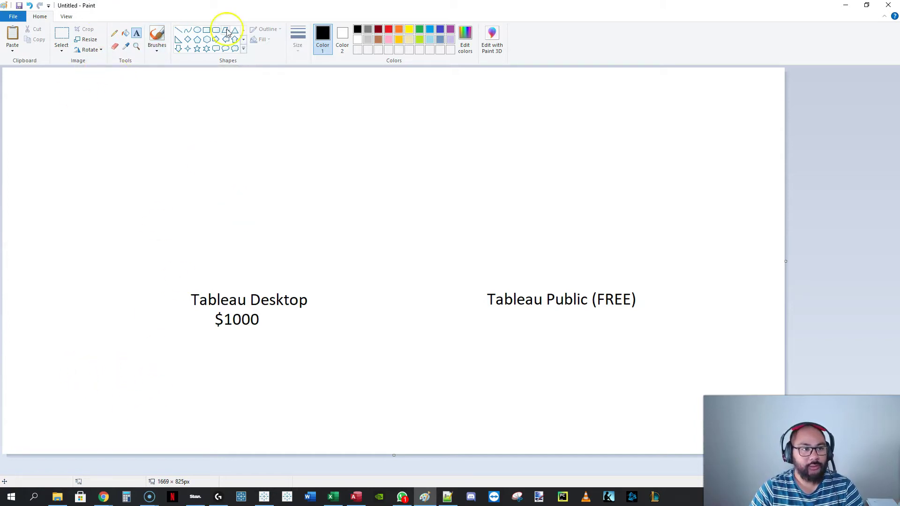
- Add a 'Tableau Public Online' label near the top of the canvas
{"action": "left_click", "coordinate": [312, 128]}
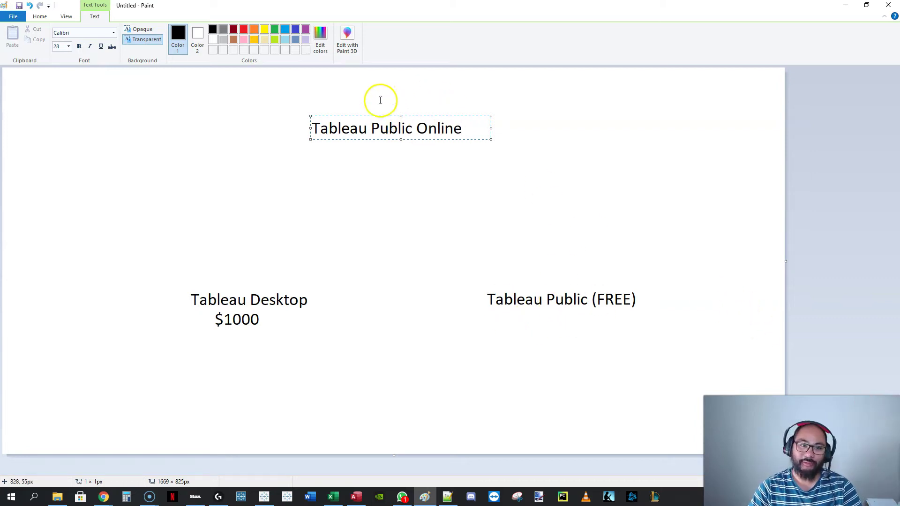
{"action": "left_click", "coordinate": [437, 139]}
{"action": "left_click_drag", "start_coordinate": [437, 139], "coordinate": [471, 135]}
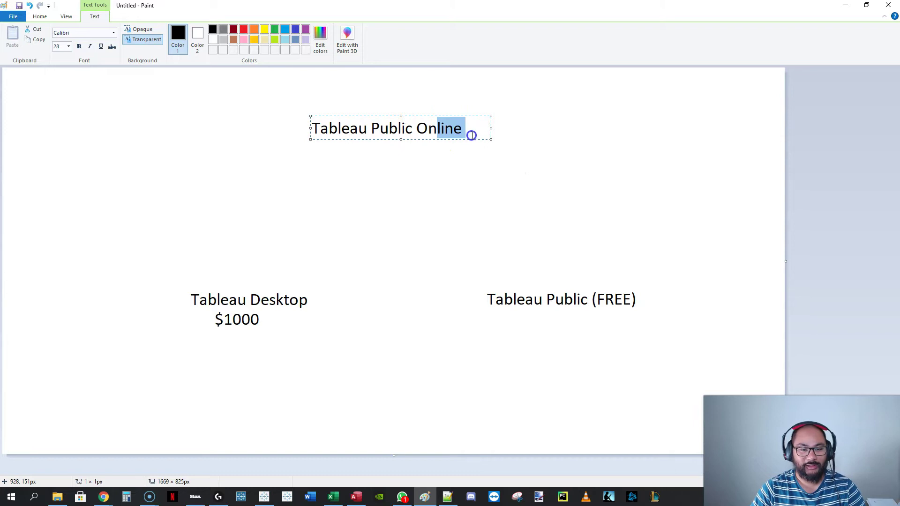
{"action": "left_click", "coordinate": [553, 139]}
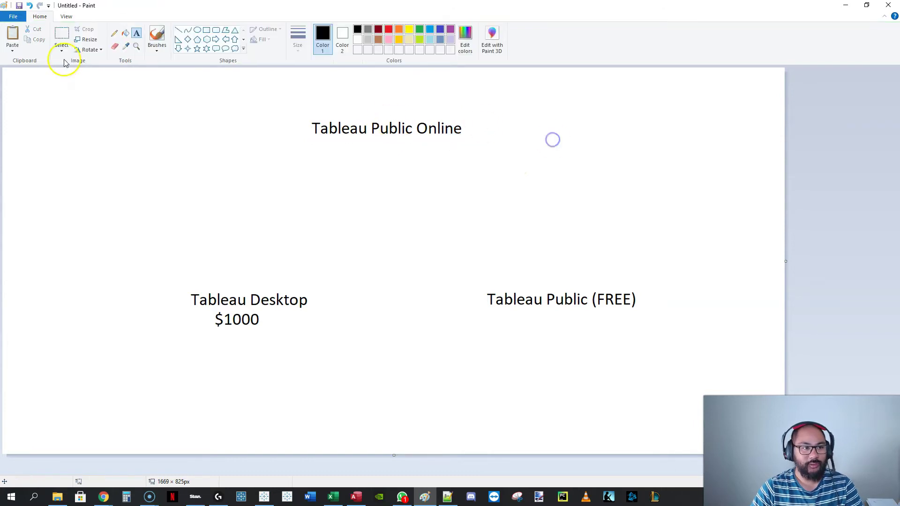
- Draw a black arrow from Tableau Public (FREE) up to Tableau Public Online
{"action": "left_click", "coordinate": [179, 30]}
{"action": "mouse_move", "coordinate": [264, 287]}
{"action": "left_mouse_down"}
{"action": "mouse_move", "coordinate": [320, 159]}
{"action": "mouse_move", "coordinate": [344, 150]}
{"action": "left_mouse_up"}
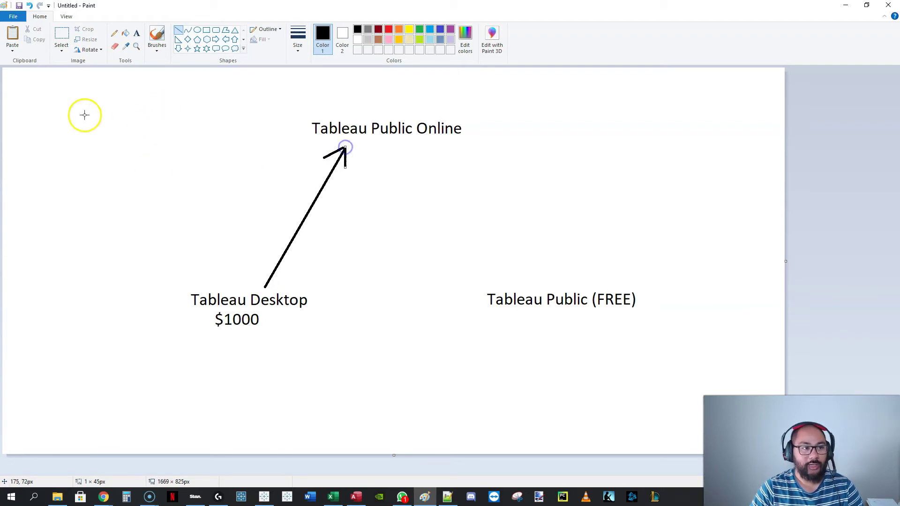
{"action": "left_click", "coordinate": [61, 35]}
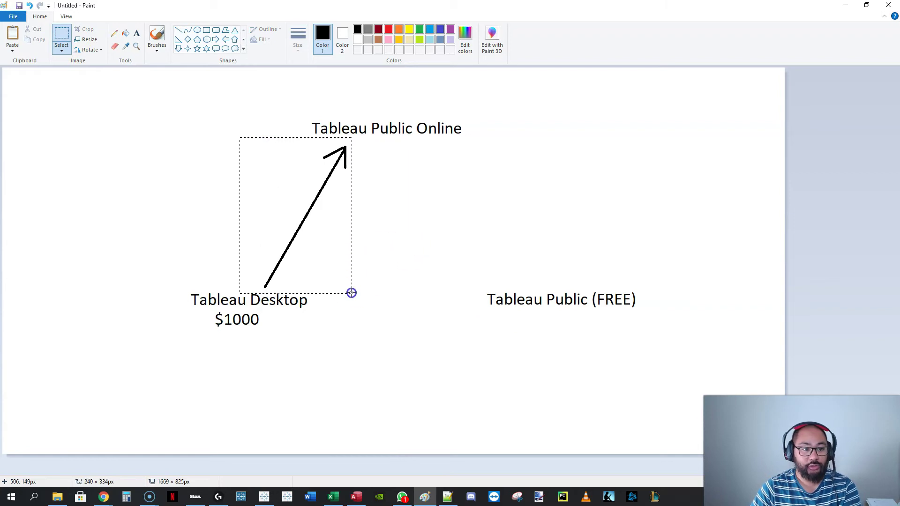
{"action": "key", "text": "Delete"}
{"action": "left_click", "coordinate": [178, 30]}
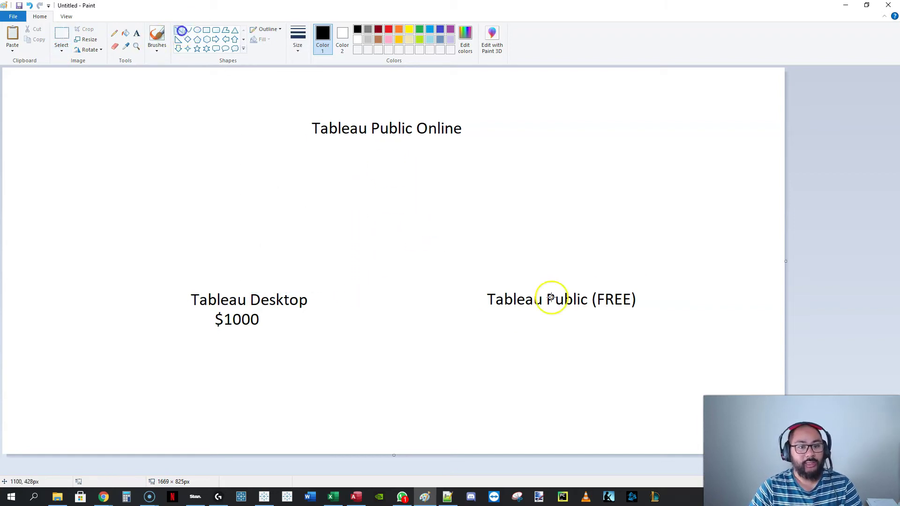
{"action": "mouse_move", "coordinate": [553, 288]}
{"action": "left_mouse_down"}
{"action": "mouse_move", "coordinate": [438, 147]}
{"action": "mouse_move", "coordinate": [438, 167]}
{"action": "mouse_move", "coordinate": [435, 145]}
{"action": "left_mouse_up"}
{"action": "left_click", "coordinate": [457, 154]}
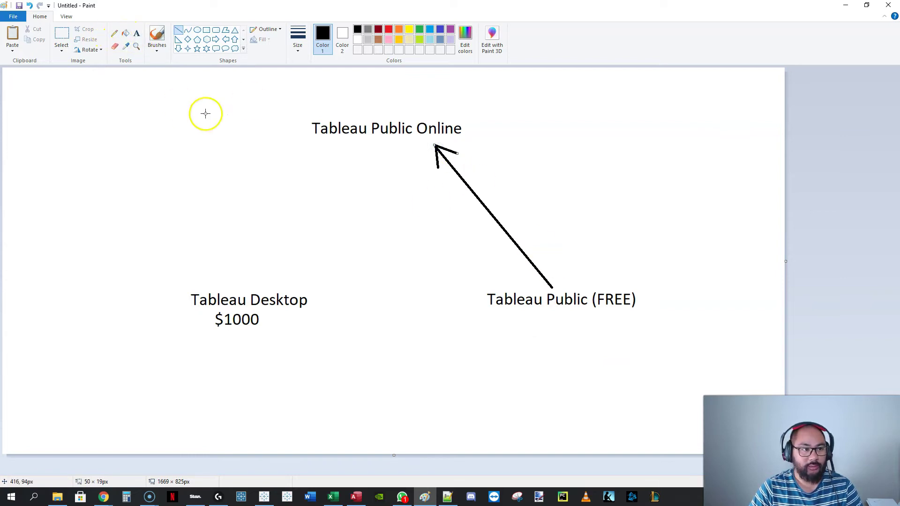
- Circle Tableau Public (FREE) and Tableau Desktop $1000 in red, then remove the circles
{"action": "mouse_move", "coordinate": [639, 287]}
{"action": "left_mouse_down"}
{"action": "mouse_move", "coordinate": [586, 277]}
{"action": "mouse_move", "coordinate": [467, 285]}
{"action": "mouse_move", "coordinate": [665, 310]}
{"action": "mouse_move", "coordinate": [534, 270]}
{"action": "mouse_move", "coordinate": [466, 287]}
{"action": "mouse_move", "coordinate": [561, 336]}
{"action": "mouse_move", "coordinate": [672, 303]}
{"action": "left_mouse_up"}
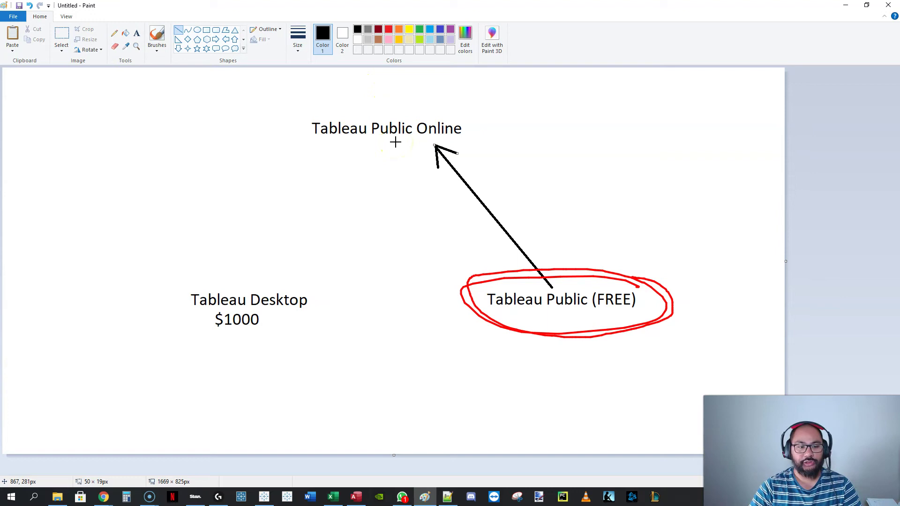
{"action": "mouse_move", "coordinate": [323, 295]}
{"action": "left_mouse_down"}
{"action": "mouse_move", "coordinate": [186, 274]}
{"action": "mouse_move", "coordinate": [300, 356]}
{"action": "mouse_move", "coordinate": [302, 276]}
{"action": "left_mouse_up"}
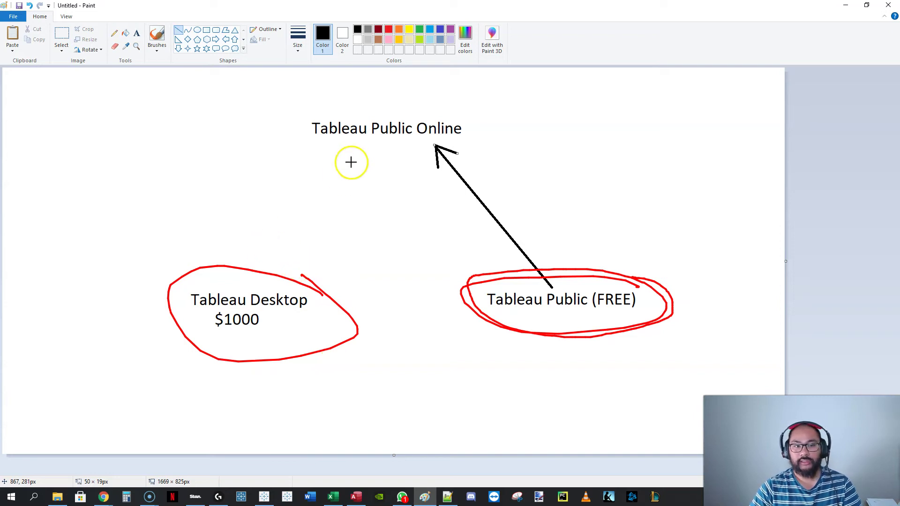
{"action": "key", "text": "Escape"}
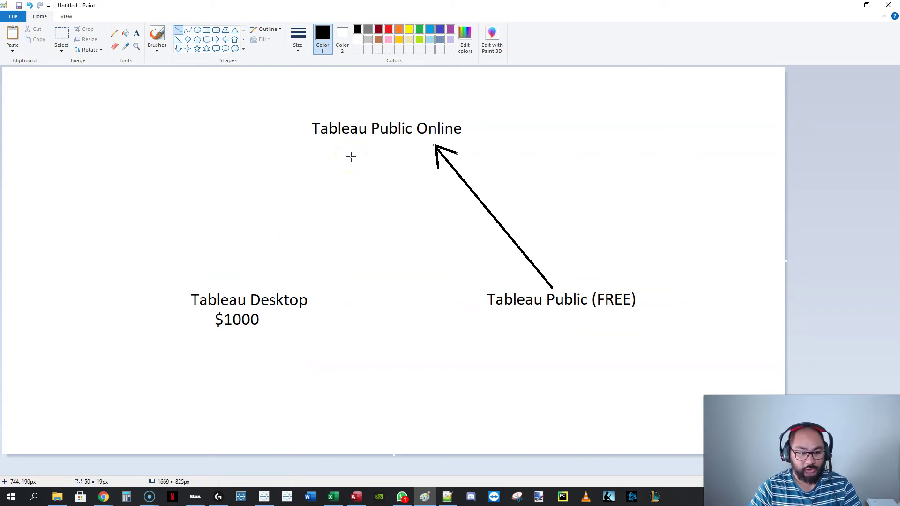
- Dismiss the startup prompts and connect Tableau Desktop to the Accelerator Program data set
{"action": "mouse_move", "coordinate": [265, 501]}
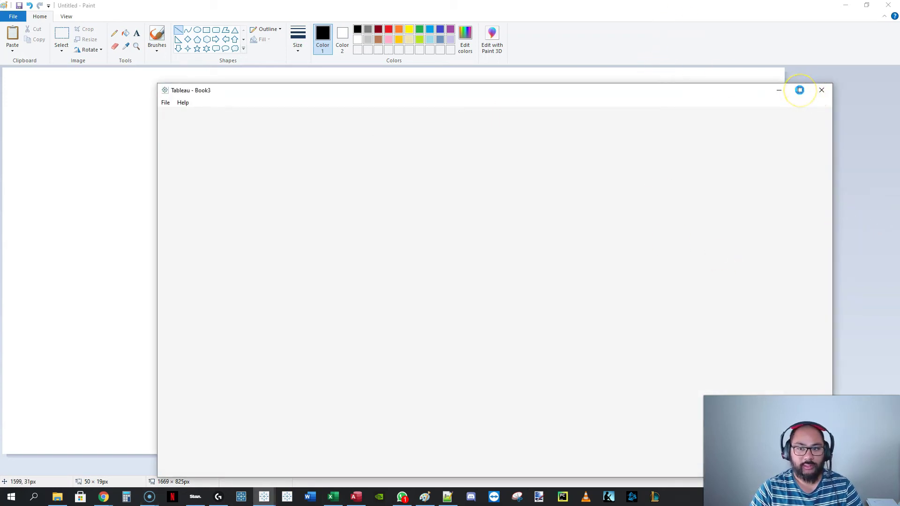
{"action": "left_click", "coordinate": [587, 251]}
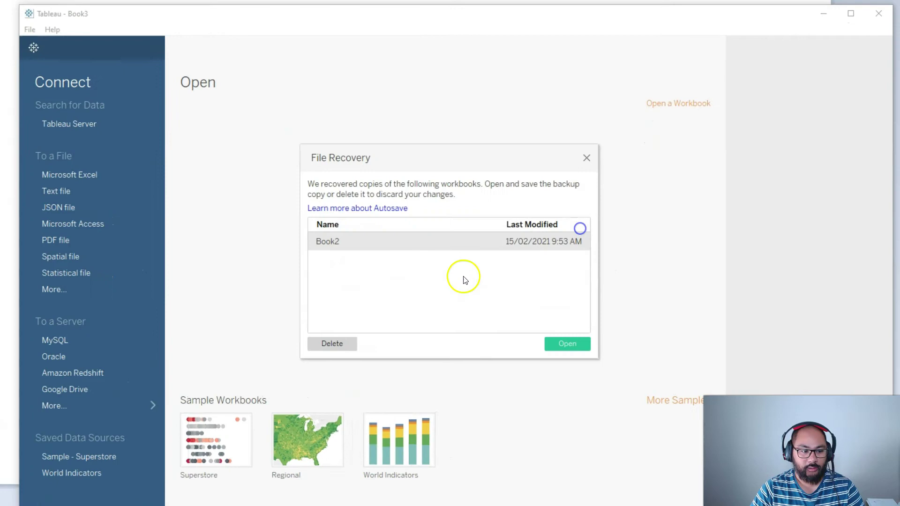
{"action": "left_click", "coordinate": [586, 158]}
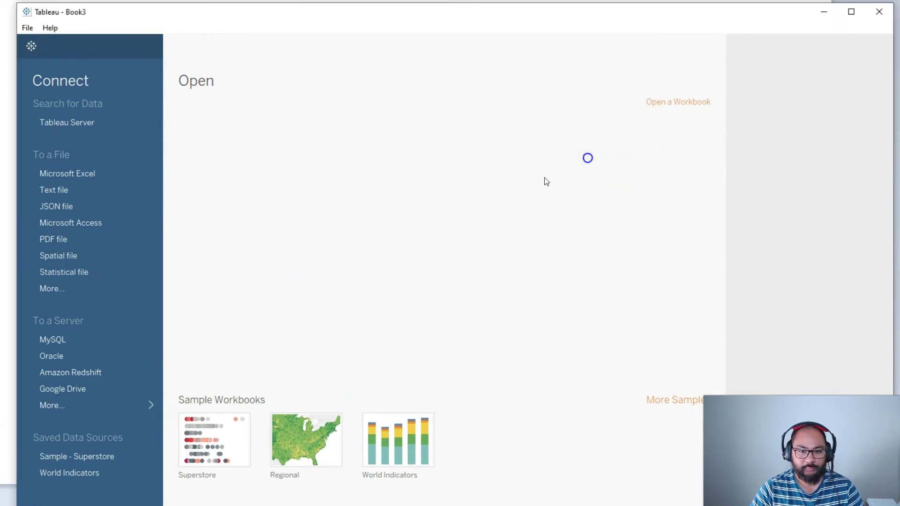
{"action": "key", "text": "alt+Tab"}
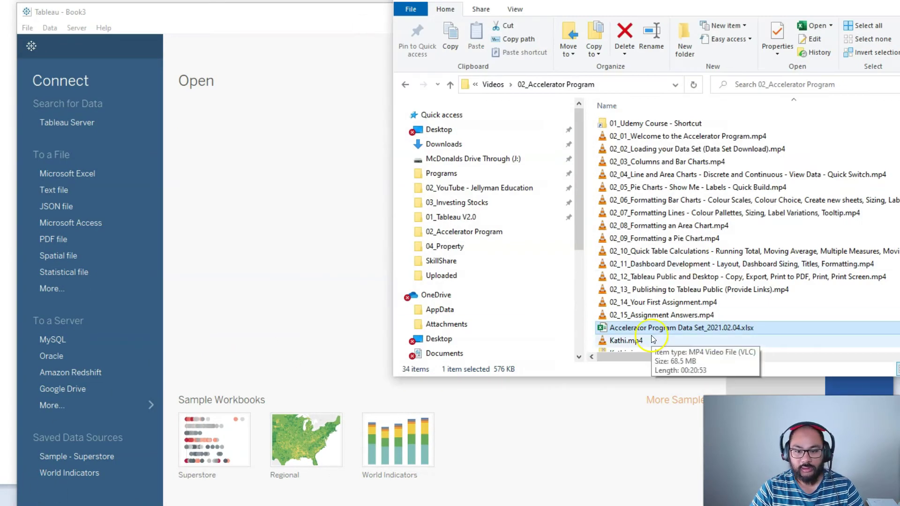
{"action": "left_click", "coordinate": [594, 330]}
{"action": "left_click_drag", "start_coordinate": [594, 332], "coordinate": [315, 225]}
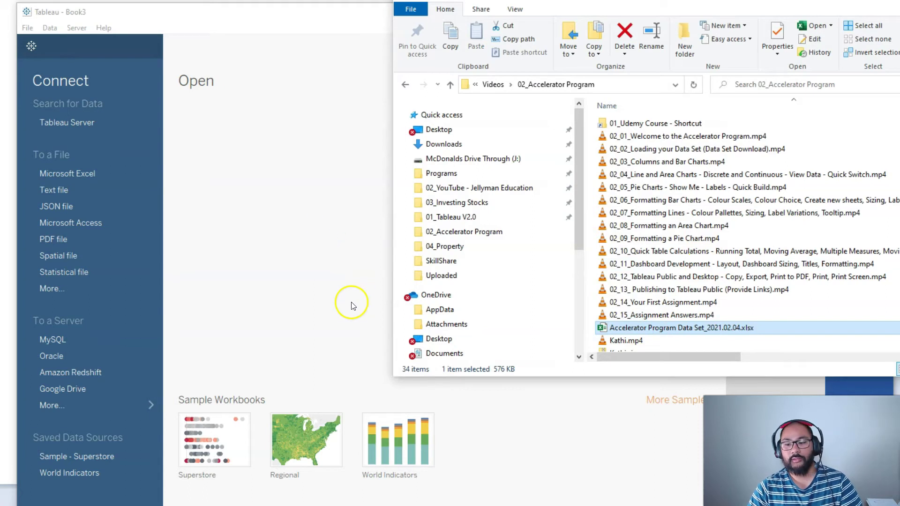
{"action": "left_click", "coordinate": [291, 125]}
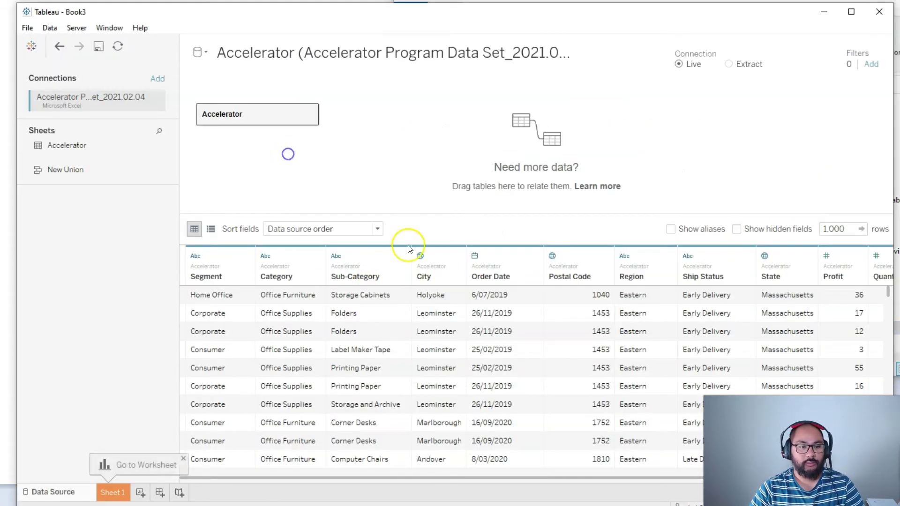
{"action": "left_click", "coordinate": [107, 496]}
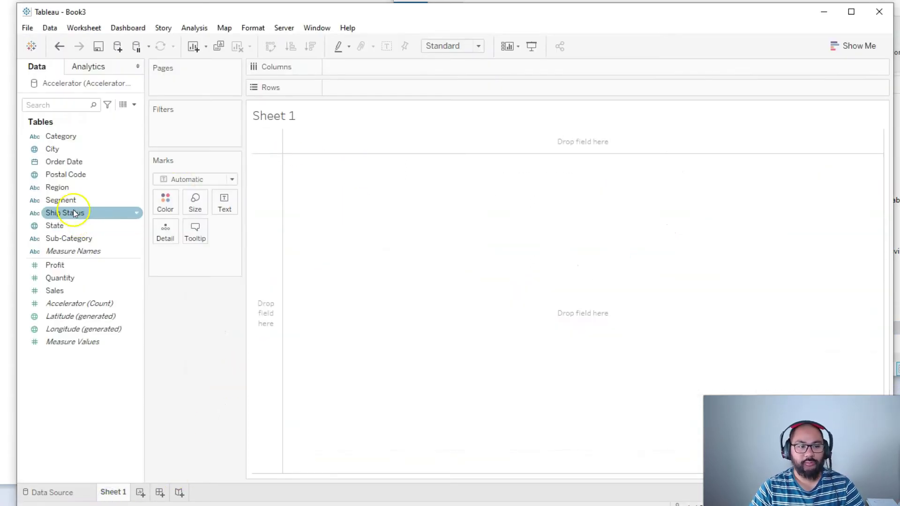
- Build Sales bars by Category and Sub-Category, coloured by sales, fitted to Entire View
{"action": "left_click_drag", "start_coordinate": [60, 136], "coordinate": [262, 217]}
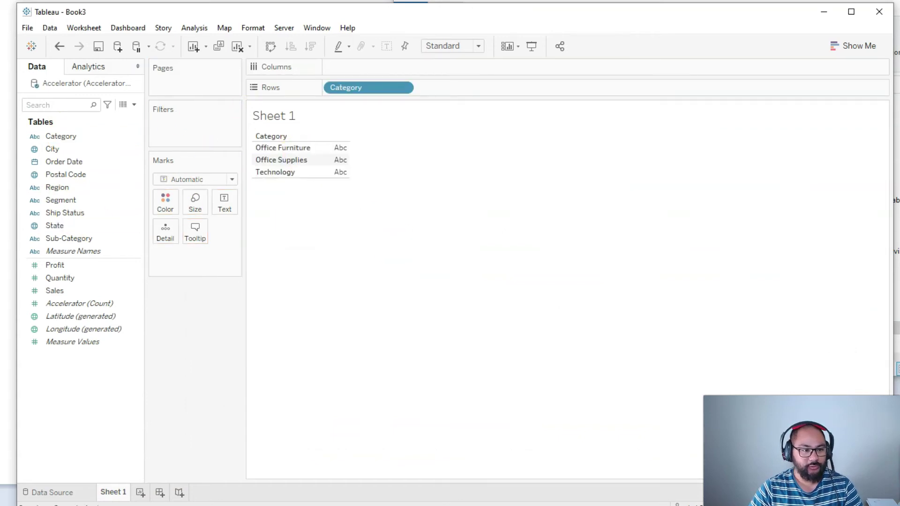
{"action": "left_click_drag", "start_coordinate": [66, 238], "coordinate": [502, 91]}
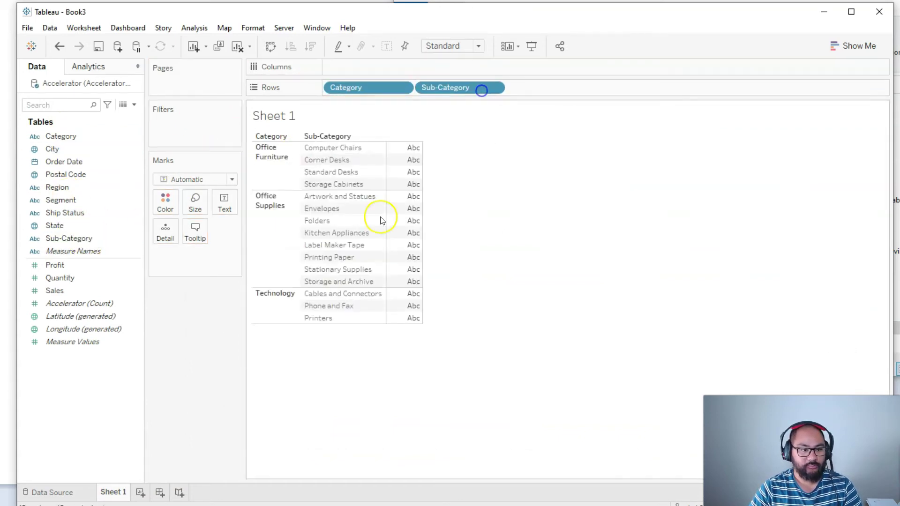
{"action": "double_click", "coordinate": [69, 288]}
{"action": "left_click_drag", "start_coordinate": [191, 257], "coordinate": [165, 202]}
{"action": "left_click", "coordinate": [472, 47]}
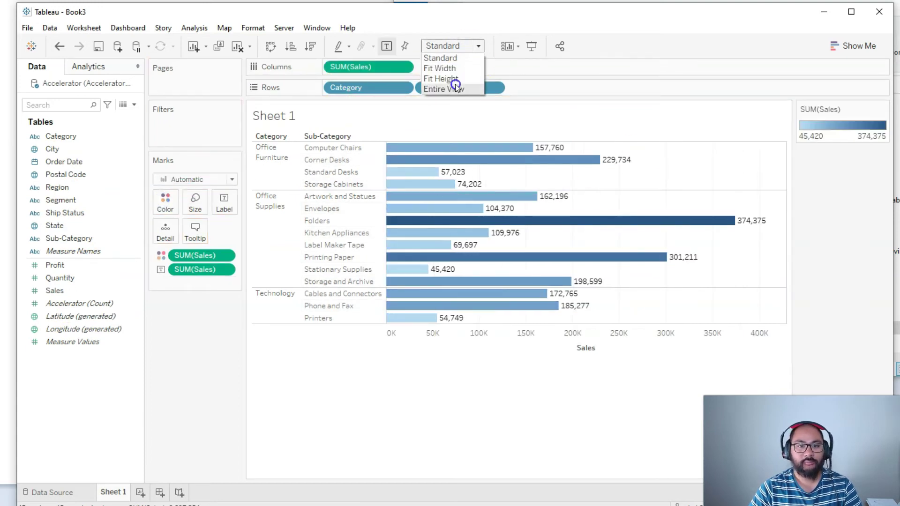
{"action": "left_click", "coordinate": [448, 87]}
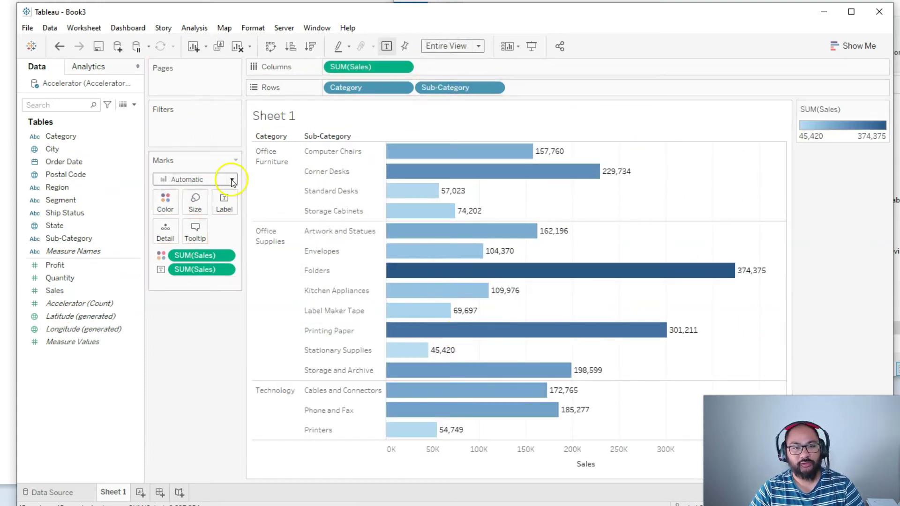
- Attempt Server > Tableau Public > Save to Tableau Public As, producing the extract-required error
{"action": "left_click", "coordinate": [280, 28]}
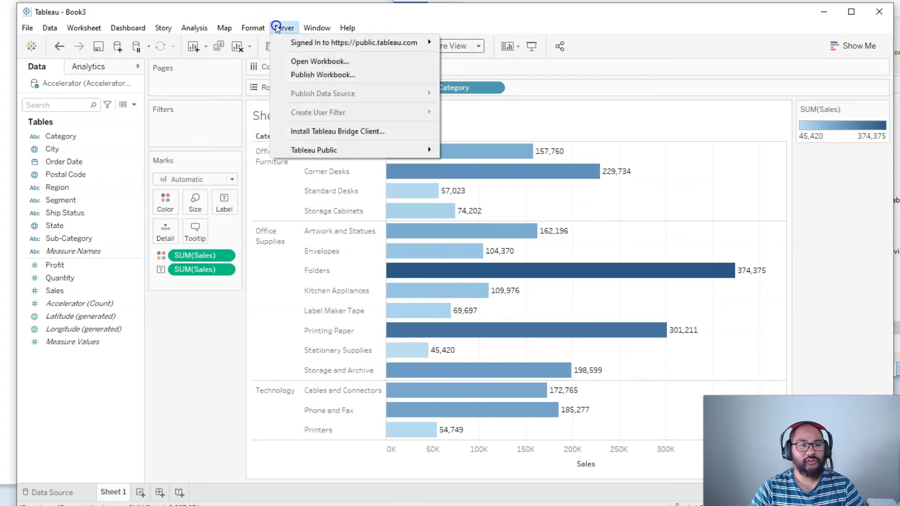
{"action": "mouse_move", "coordinate": [343, 152]}
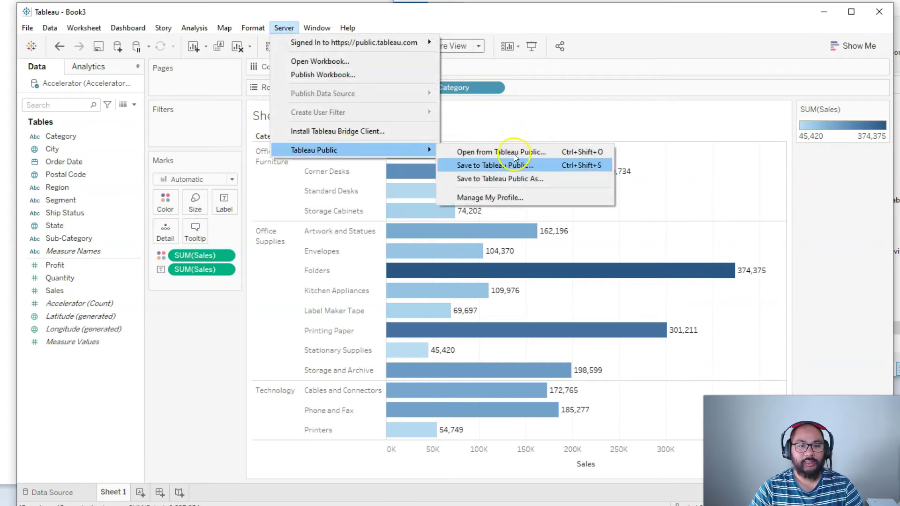
{"action": "left_click", "coordinate": [524, 180]}
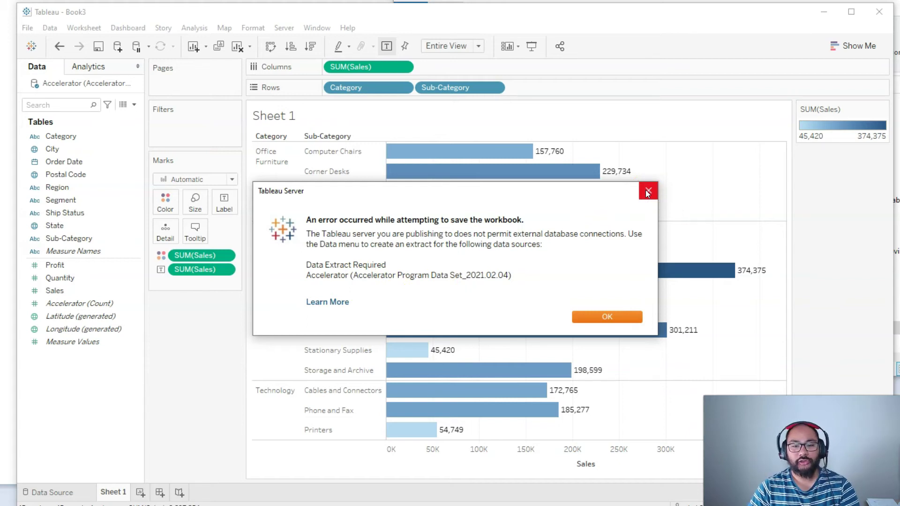
- Change the Accelerator data source connection from Live to Extract and save the .hyper extract file
{"action": "left_click", "coordinate": [647, 192]}
{"action": "right_click", "coordinate": [57, 82]}
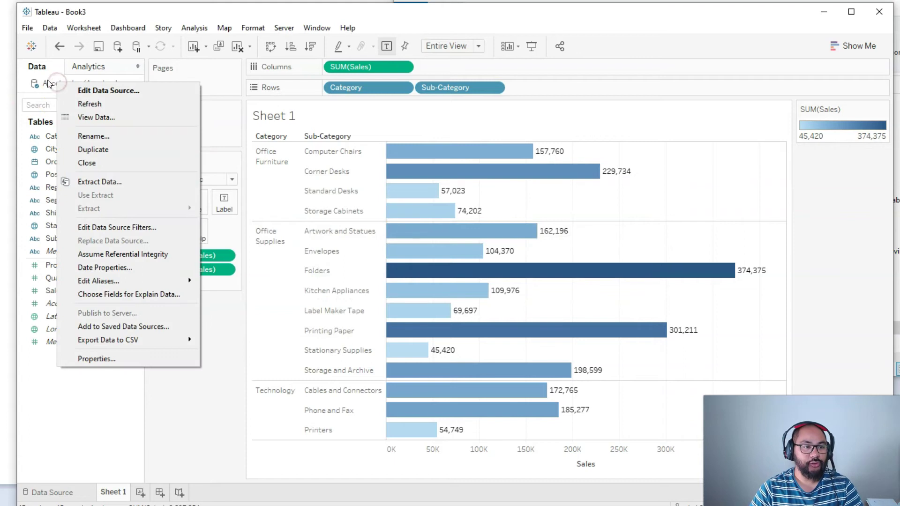
{"action": "left_click", "coordinate": [47, 80]}
{"action": "right_click", "coordinate": [74, 86]}
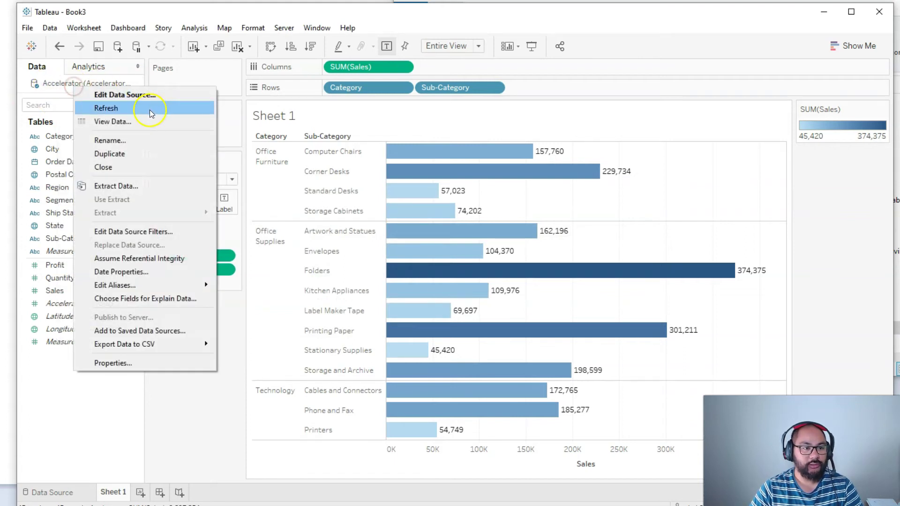
{"action": "left_click", "coordinate": [140, 95]}
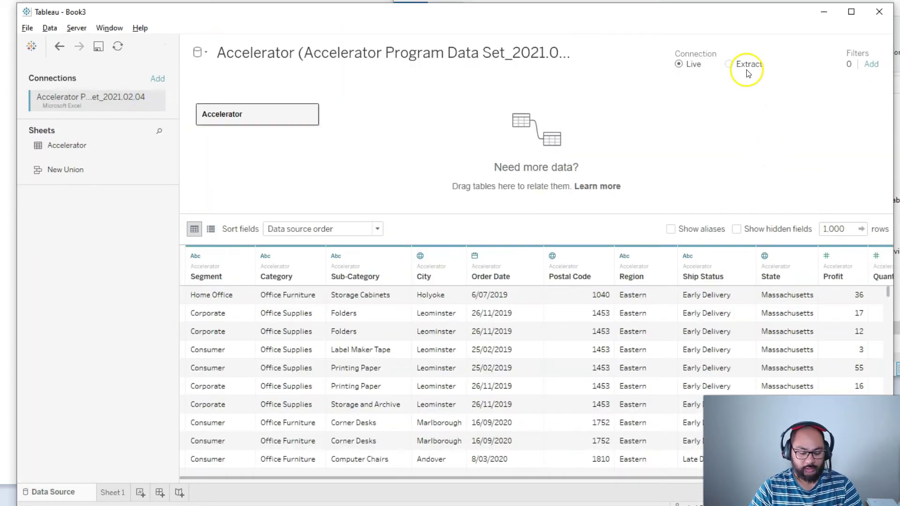
{"action": "left_click_drag", "start_coordinate": [747, 62], "coordinate": [750, 52]}
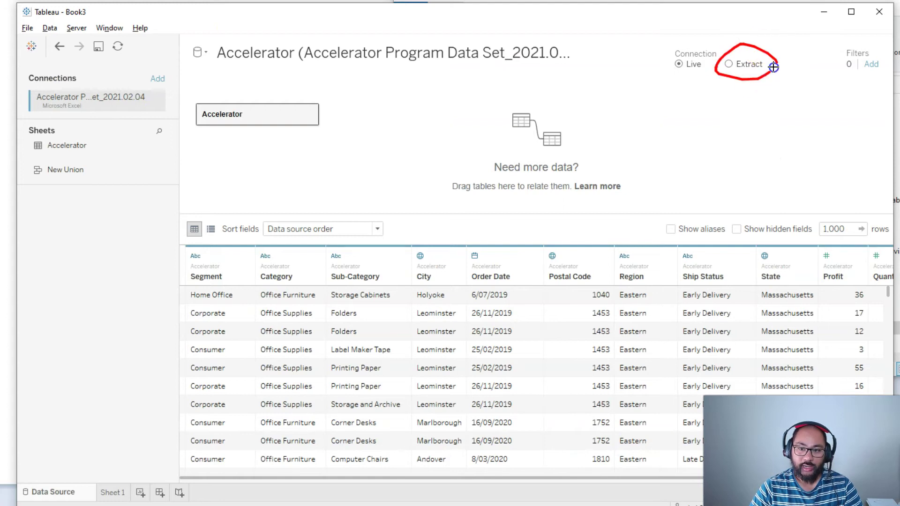
{"action": "left_click", "coordinate": [729, 63]}
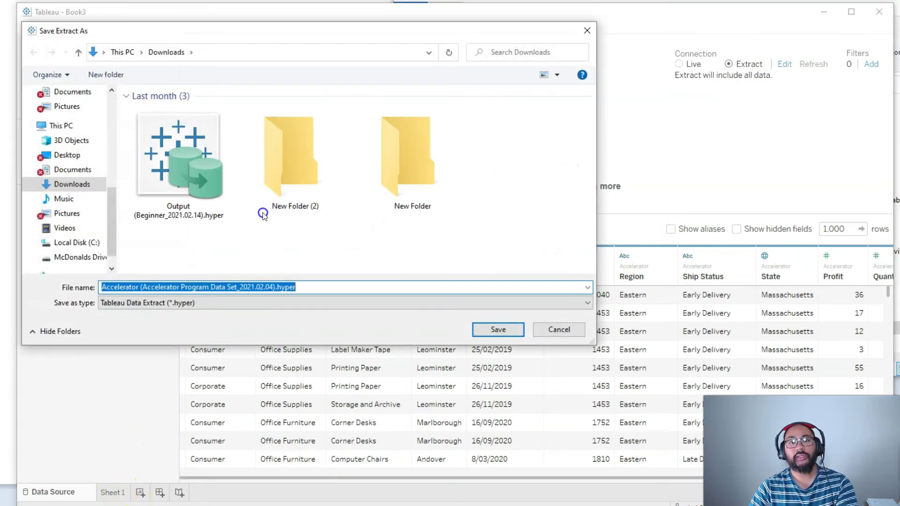
{"action": "left_click", "coordinate": [214, 113]}
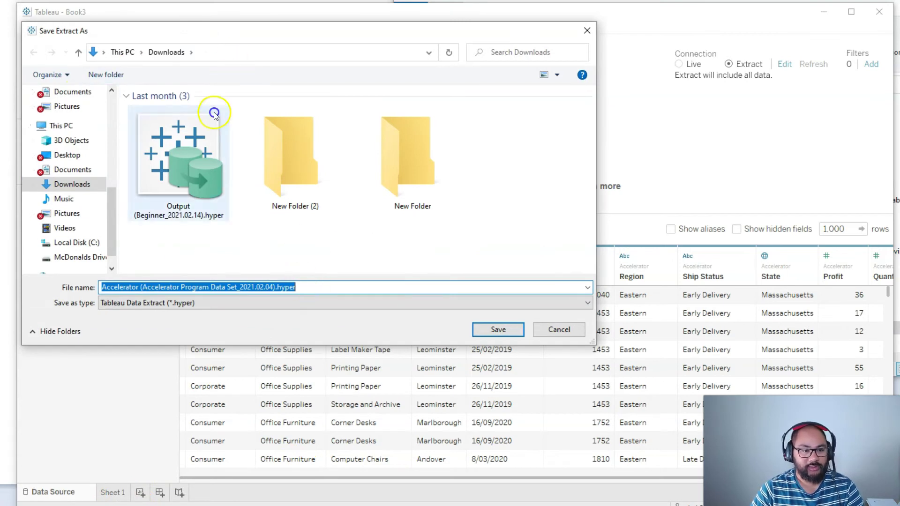
{"action": "left_click", "coordinate": [480, 328]}
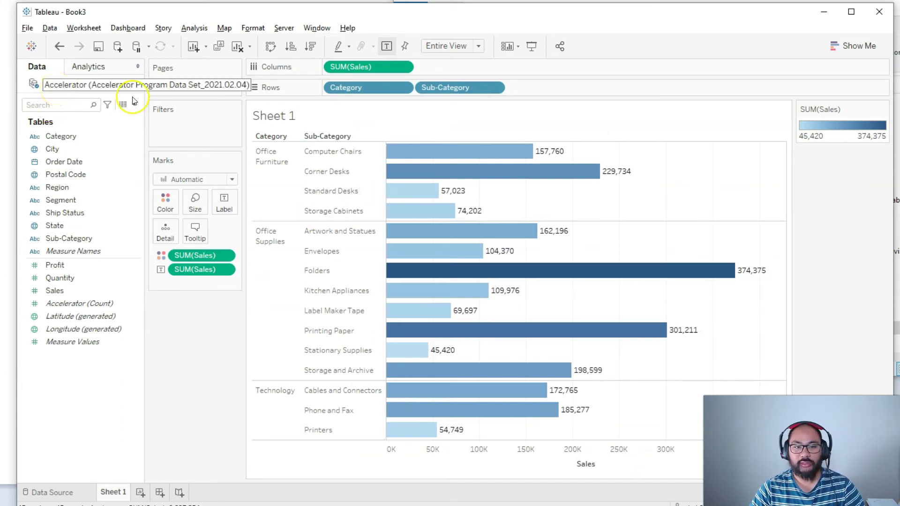
{"action": "left_click", "coordinate": [284, 29]}
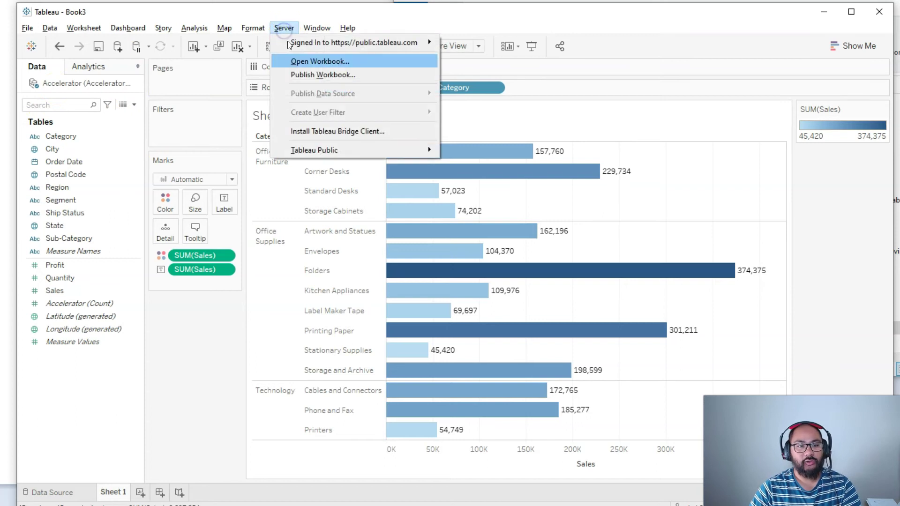
{"action": "mouse_move", "coordinate": [342, 149]}
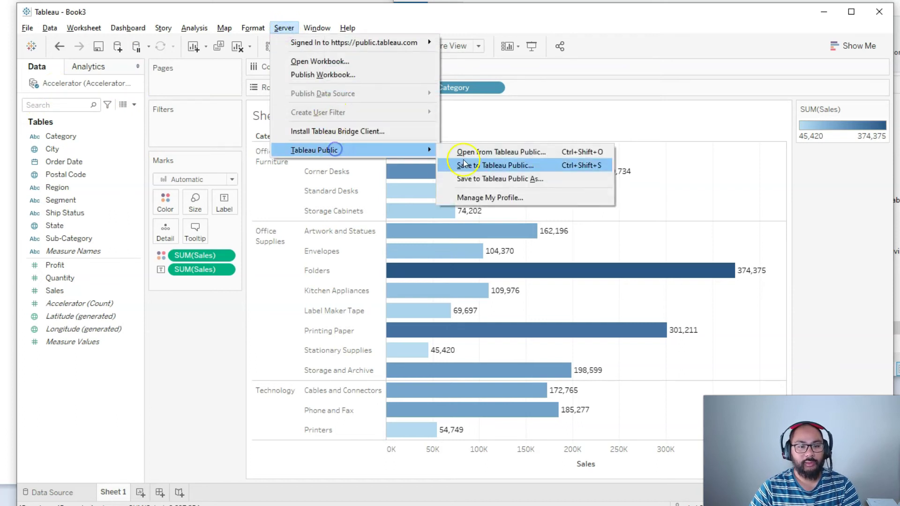
{"action": "left_click", "coordinate": [544, 179]}
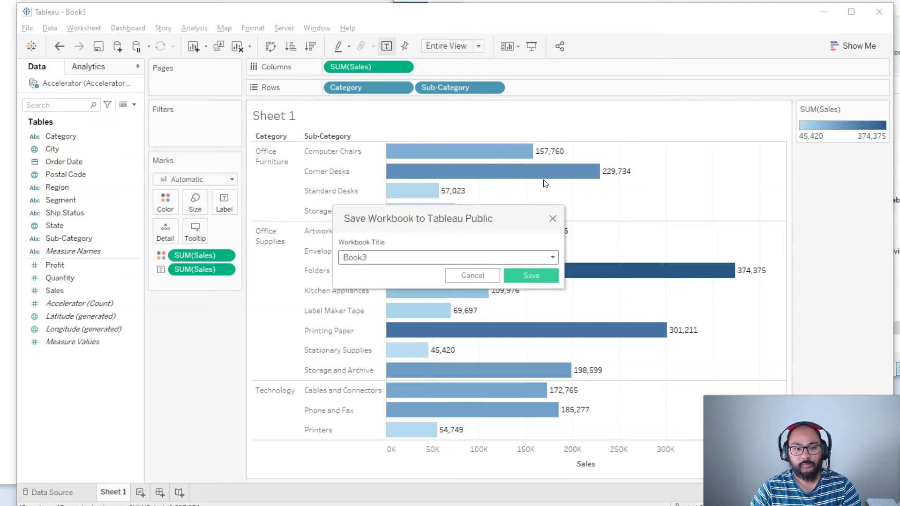
{"action": "left_click", "coordinate": [400, 257]}
{"action": "left_click", "coordinate": [354, 257]}
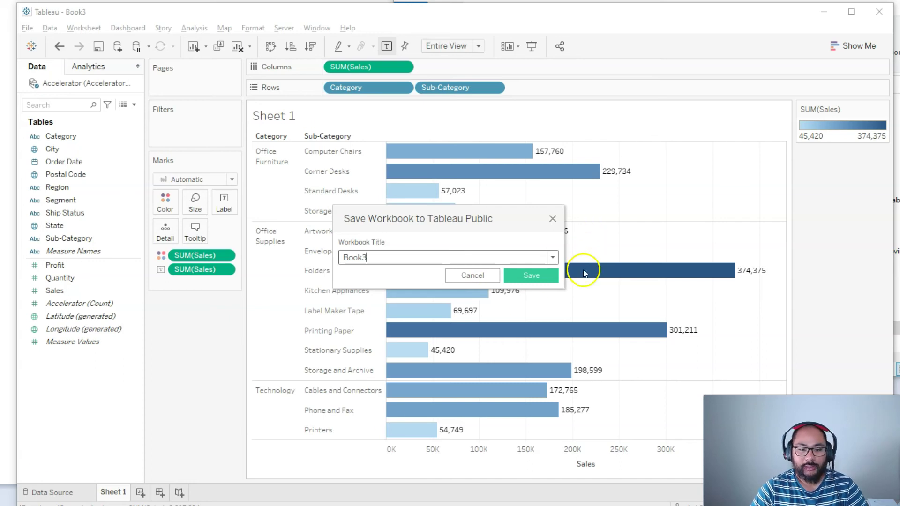
{"action": "left_click", "coordinate": [474, 276]}
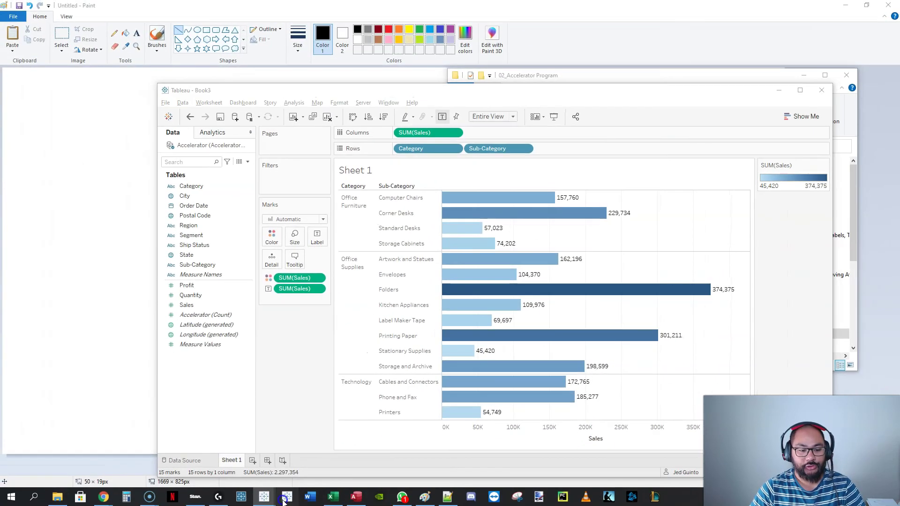
- Connect Tableau Public's Book1 to the Accelerator Program Data Set .xlsx file
{"action": "left_click", "coordinate": [286, 498]}
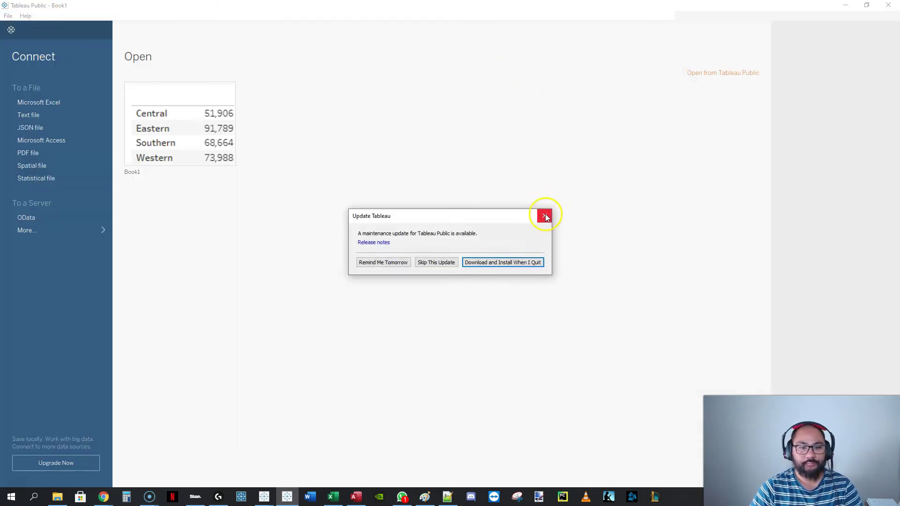
{"action": "left_click", "coordinate": [545, 215]}
{"action": "mouse_move", "coordinate": [520, 5]}
{"action": "left_mouse_down"}
{"action": "mouse_move", "coordinate": [526, 80]}
{"action": "mouse_move", "coordinate": [475, 56]}
{"action": "left_mouse_up"}
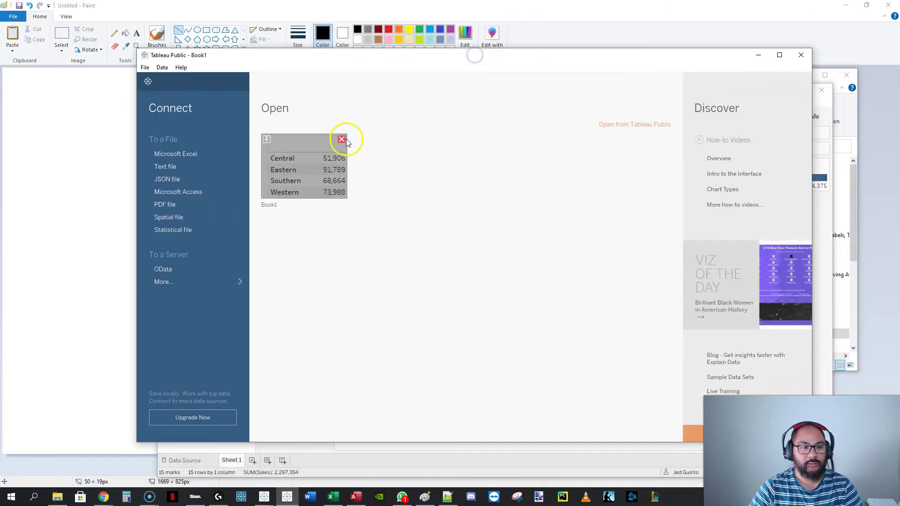
{"action": "left_click", "coordinate": [341, 138]}
{"action": "left_click", "coordinate": [55, 497]}
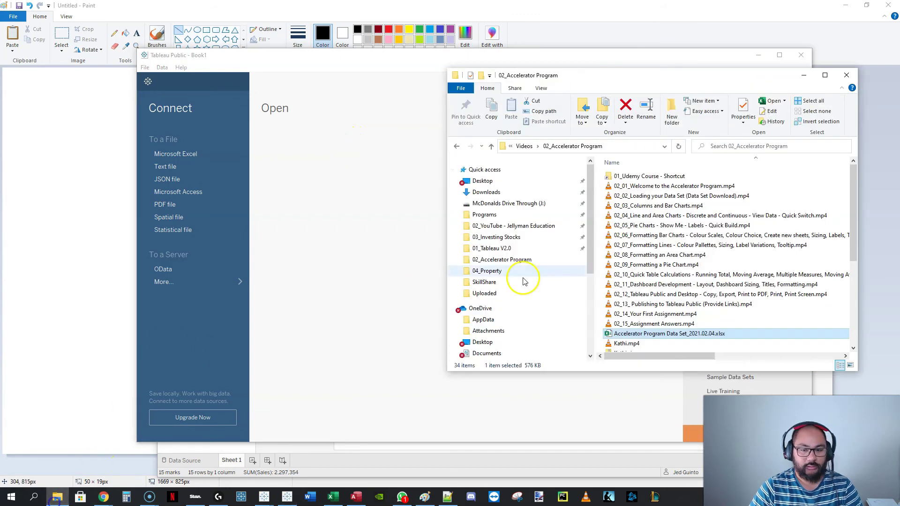
{"action": "left_click_drag", "start_coordinate": [641, 334], "coordinate": [322, 188]}
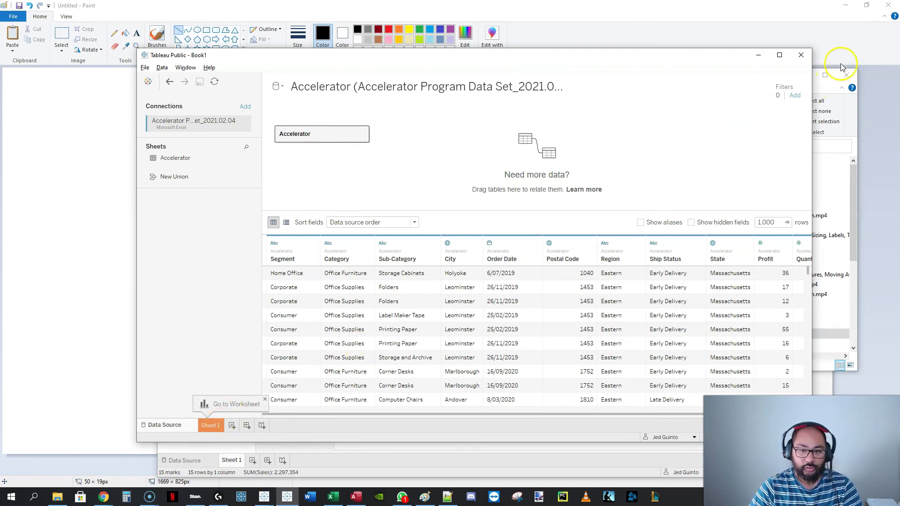
{"action": "mouse_move", "coordinate": [760, 82]}
{"action": "left_mouse_down"}
{"action": "mouse_move", "coordinate": [692, 74]}
{"action": "mouse_move", "coordinate": [652, 91]}
{"action": "mouse_move", "coordinate": [768, 107]}
{"action": "mouse_move", "coordinate": [758, 77]}
{"action": "left_mouse_up"}
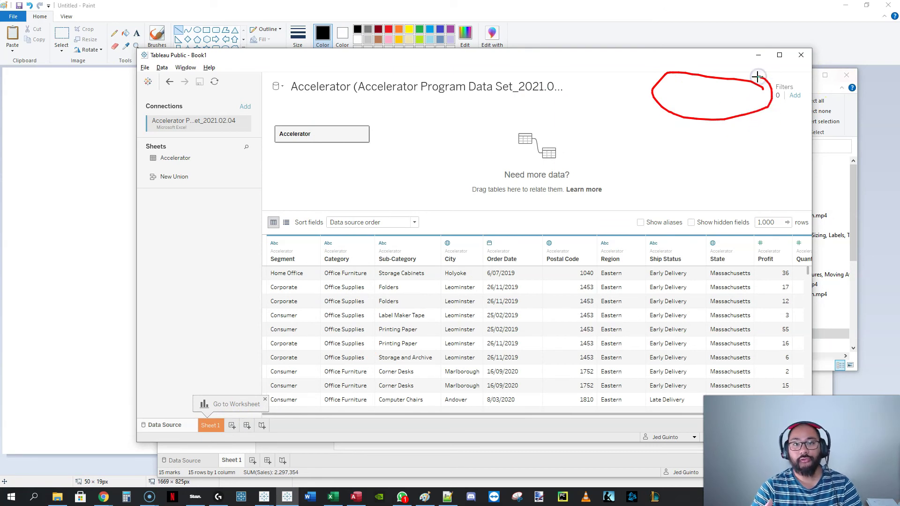
{"action": "key", "text": "Escape"}
- On Sheet 1, chart Sales by Category and Sub-Category with coloured, labelled bars at Entire View
{"action": "left_click", "coordinate": [211, 428]}
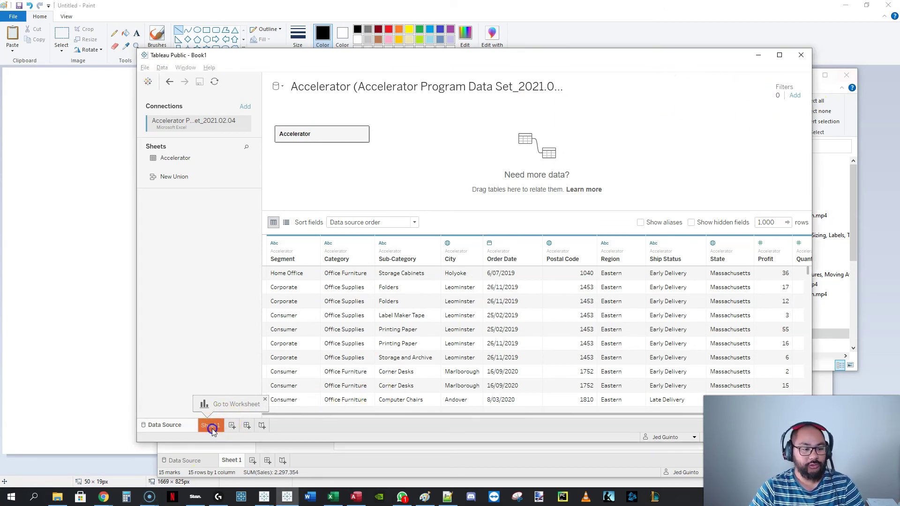
{"action": "left_click", "coordinate": [211, 426]}
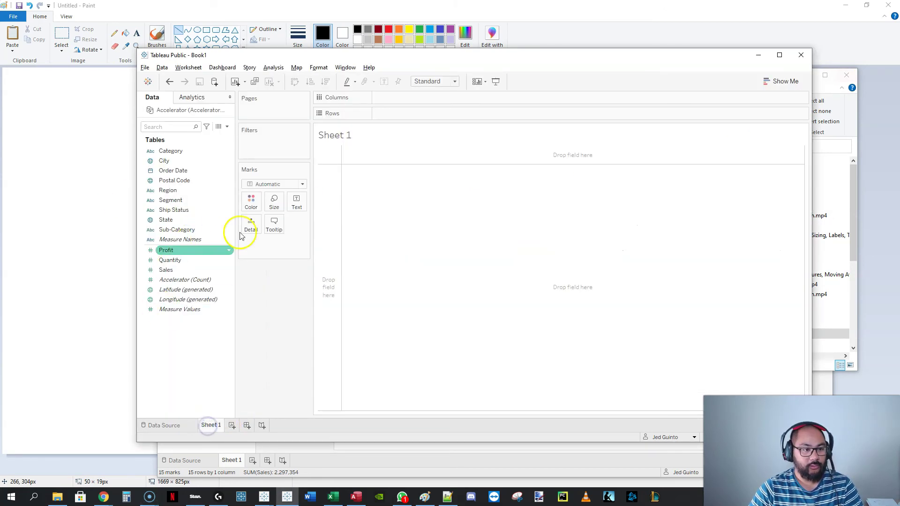
{"action": "double_click", "coordinate": [172, 151]}
{"action": "double_click", "coordinate": [177, 229]}
{"action": "left_click", "coordinate": [178, 271]}
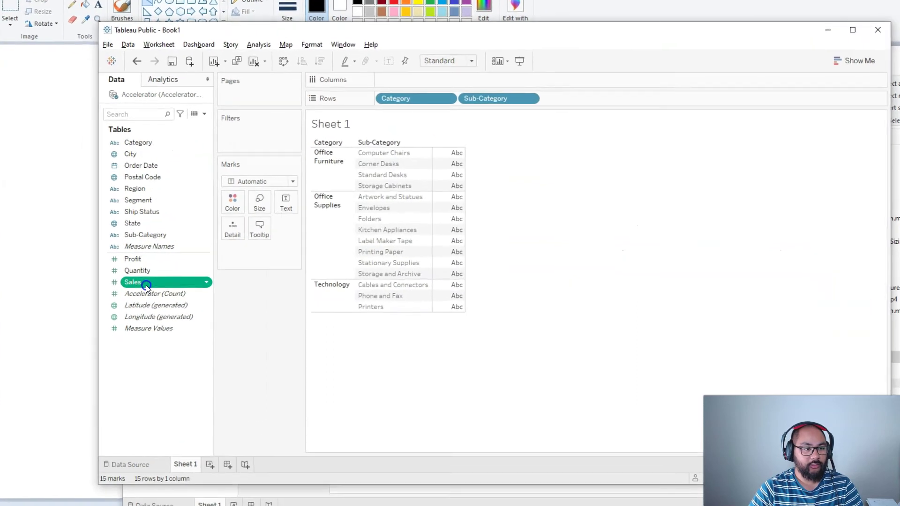
{"action": "left_click_drag", "start_coordinate": [146, 286], "coordinate": [235, 202]}
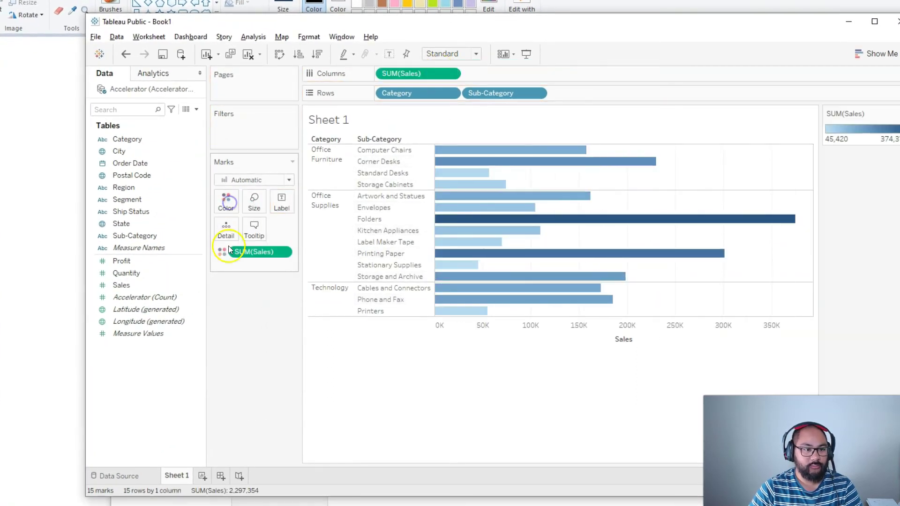
{"action": "left_click_drag", "start_coordinate": [229, 249], "coordinate": [282, 201]}
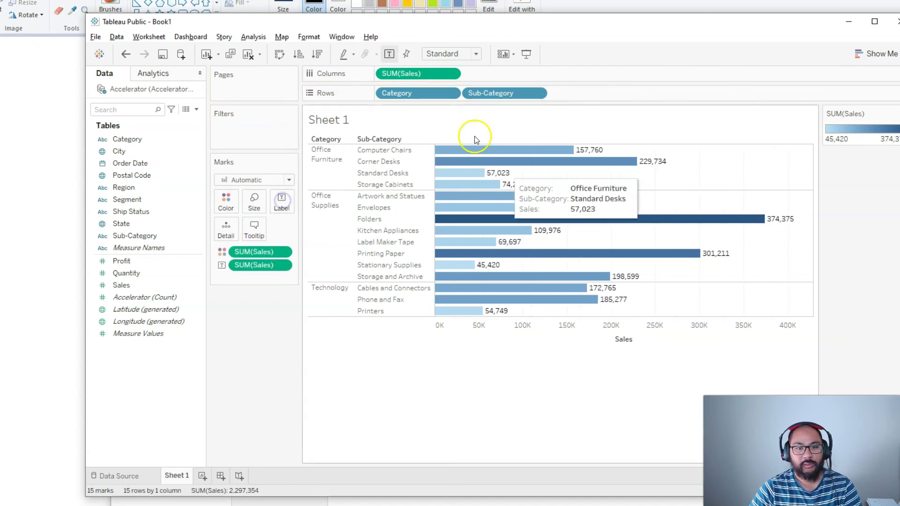
{"action": "left_click", "coordinate": [462, 53]}
{"action": "left_click", "coordinate": [452, 93]}
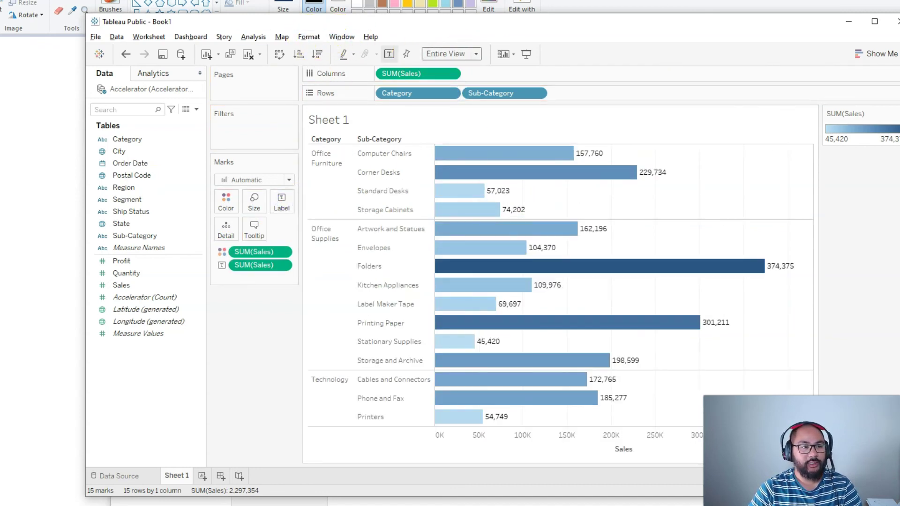
- Choose File > Save to Tableau Public As to get the dialog titled Book1
{"action": "left_click", "coordinate": [95, 37]}
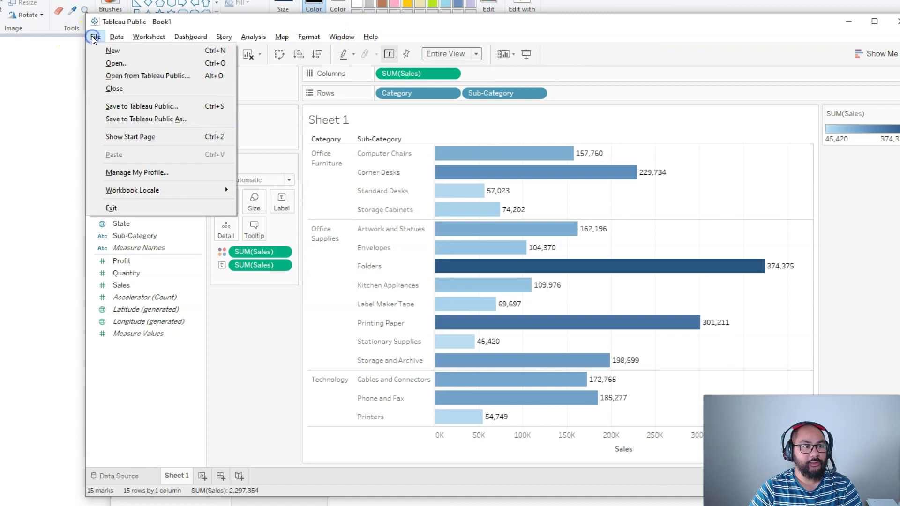
{"action": "left_click", "coordinate": [130, 119]}
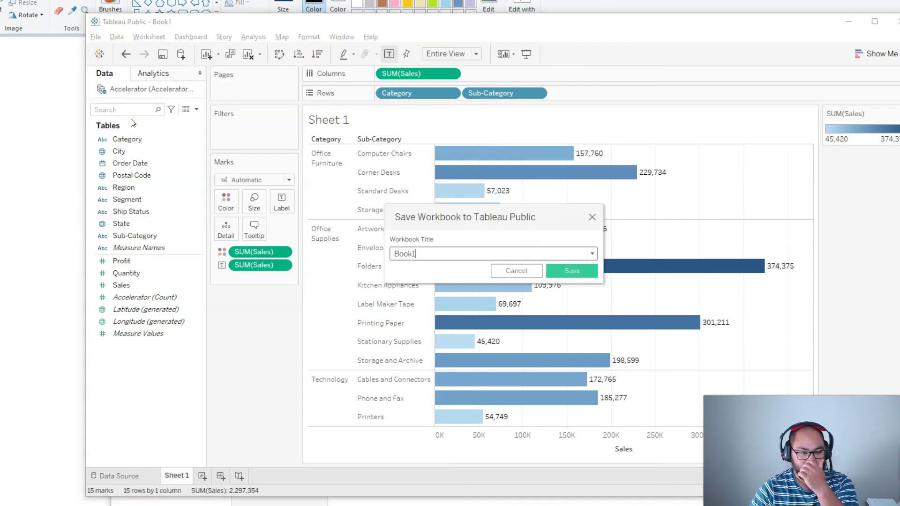